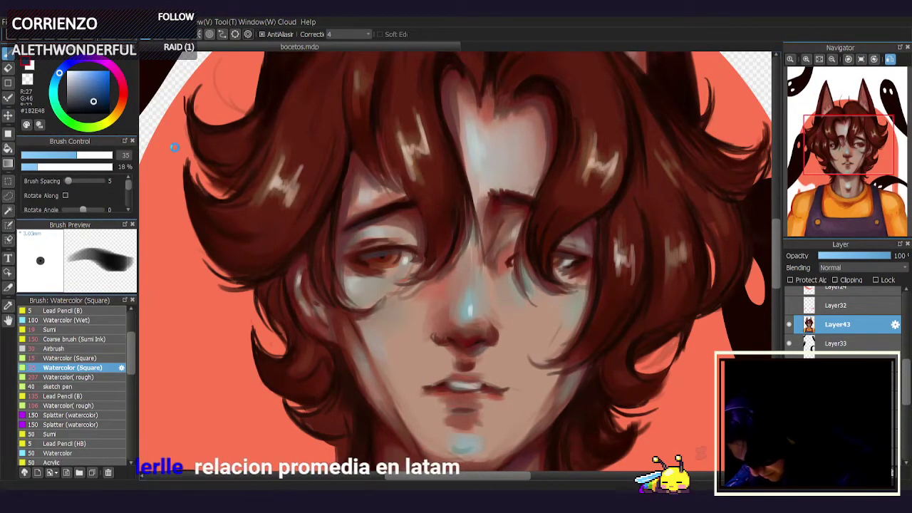
- Start a mesh transform on Layer43 and set its grid to 9 columns and 11 rows
key(ctrl+g)
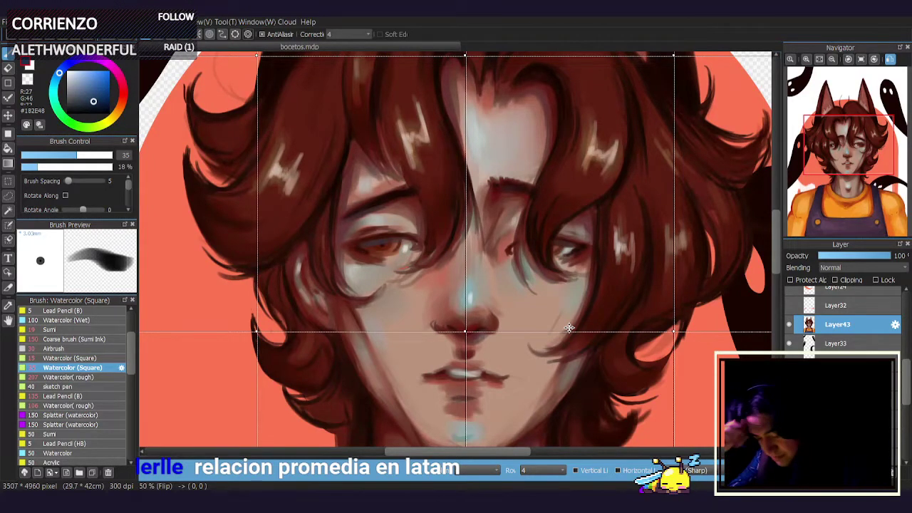
drag(849, 156, 849, 114)
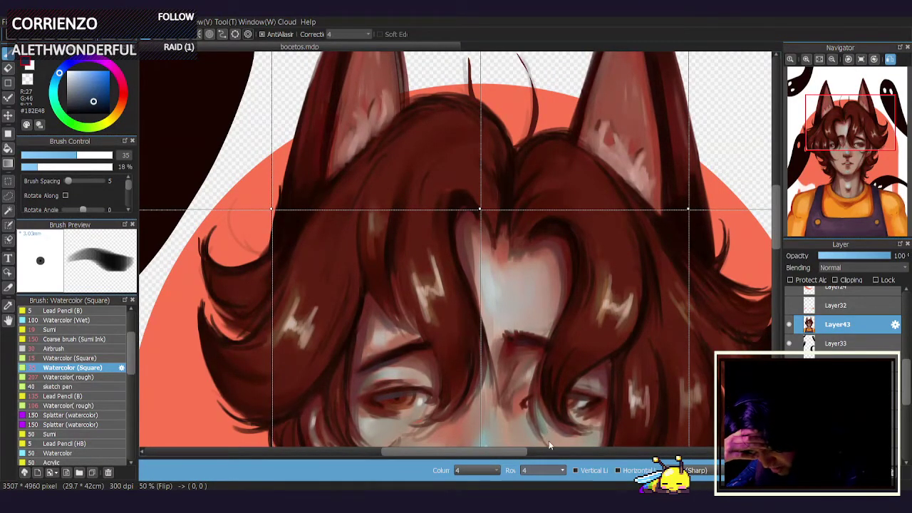
click(545, 421)
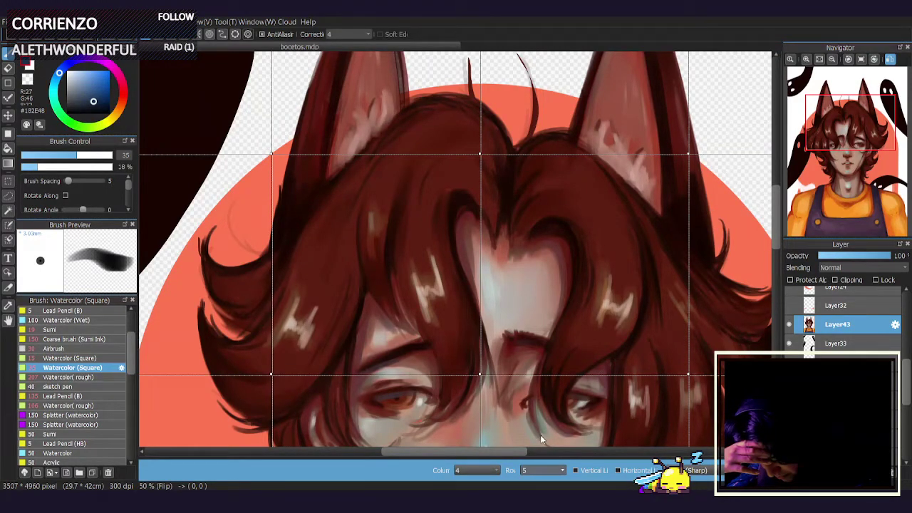
key(Up)
key(Up)
key(Up)
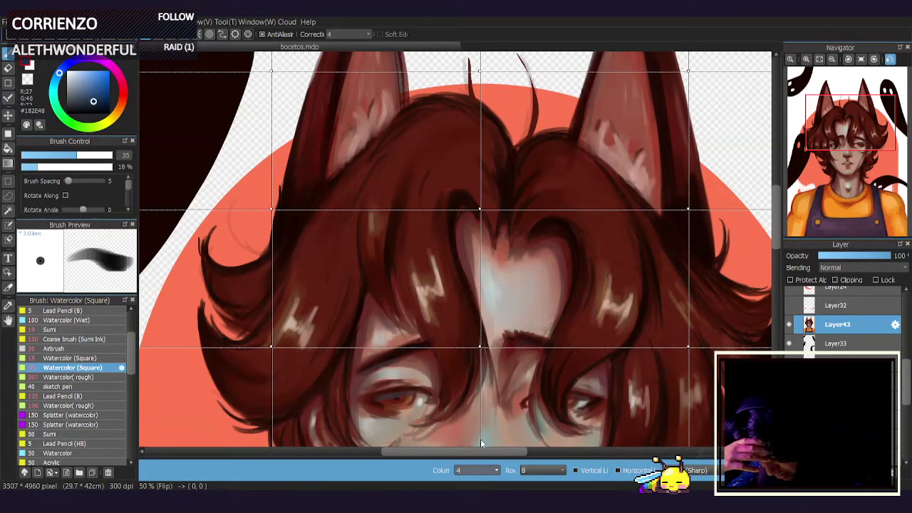
click(480, 440)
click(542, 468)
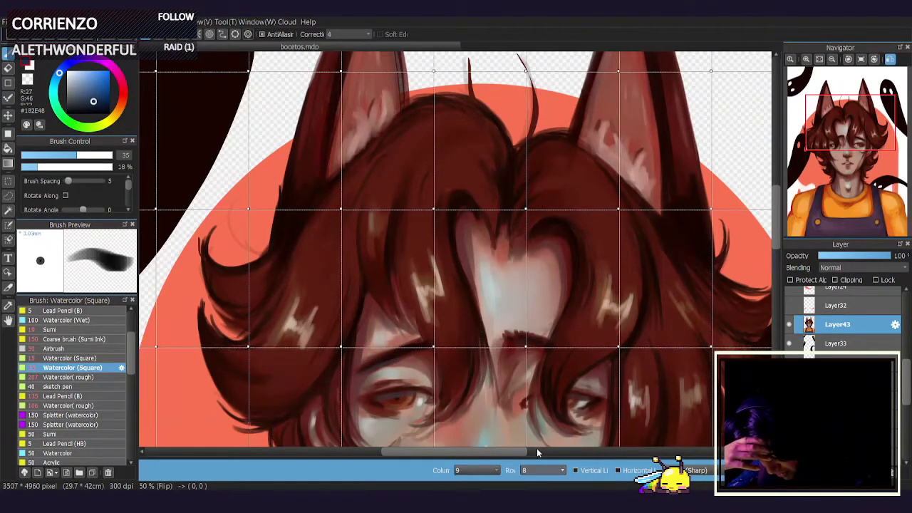
click(541, 458)
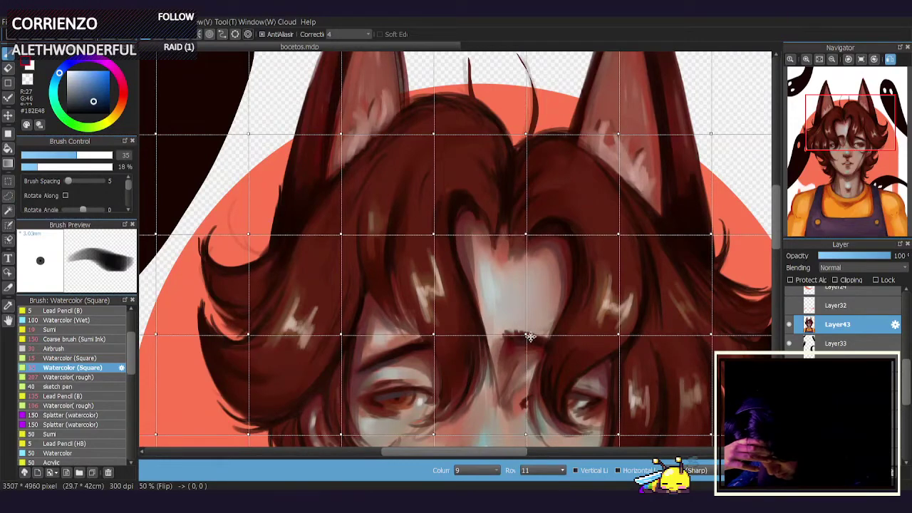
drag(525, 334, 531, 335)
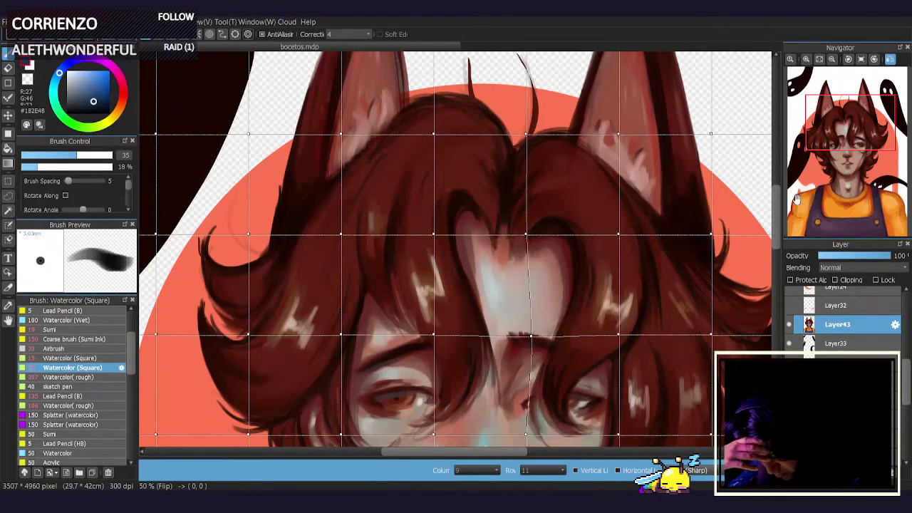
click(832, 60)
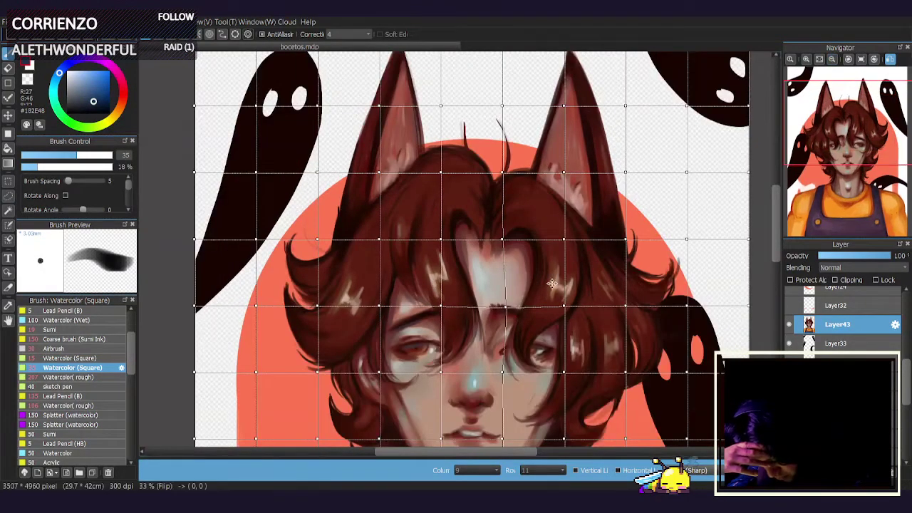
drag(850, 152, 849, 161)
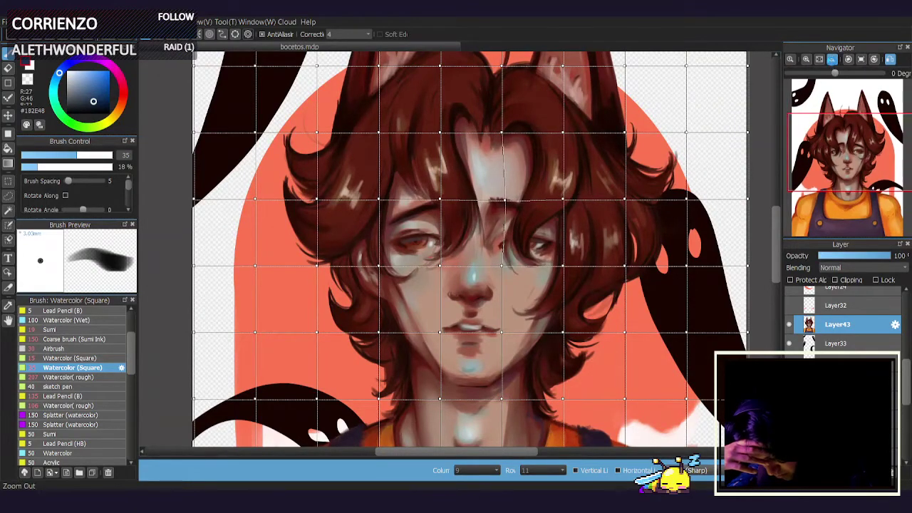
click(831, 60)
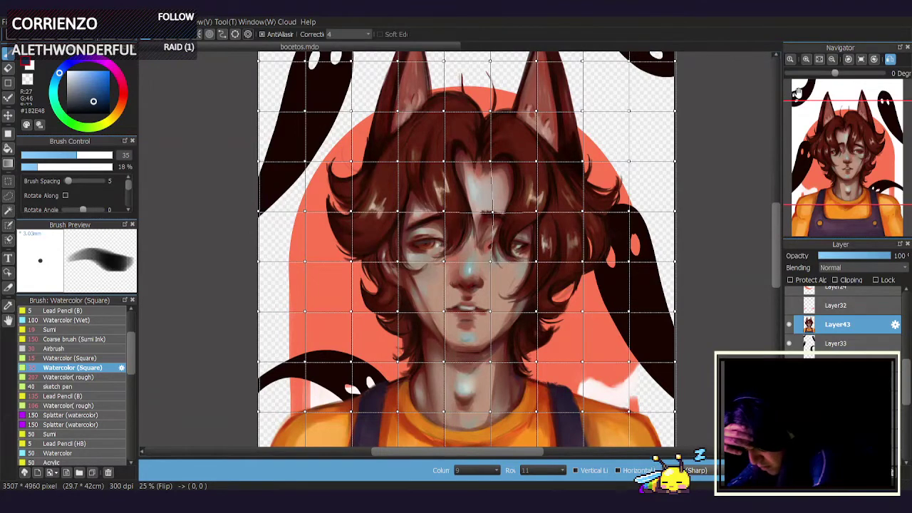
key(Escape)
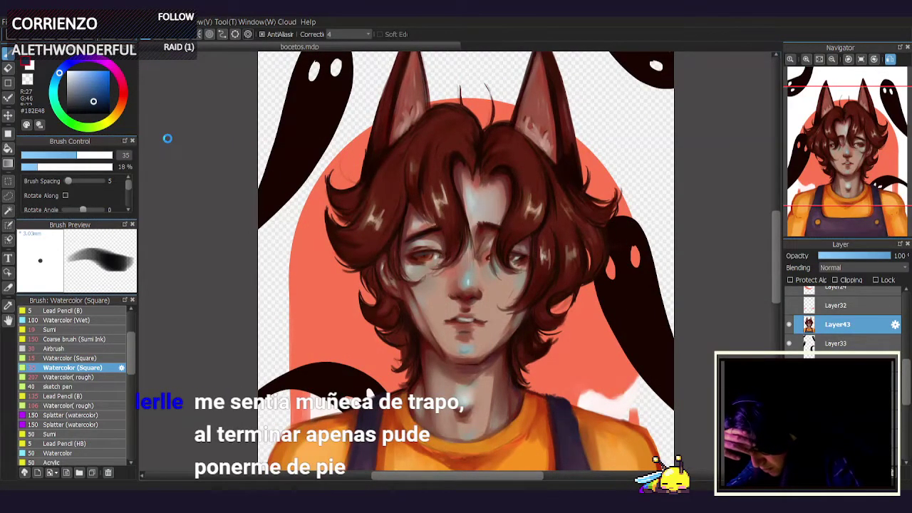
key(ctrl+t)
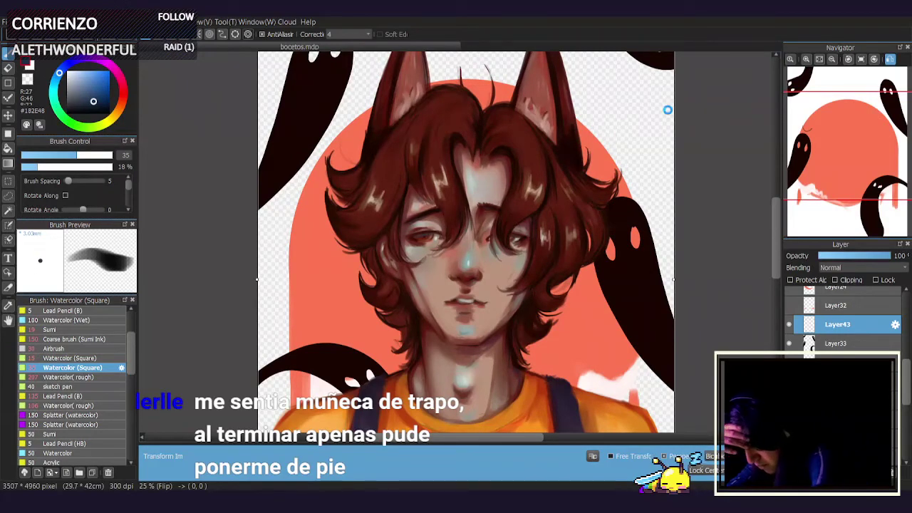
key(Return)
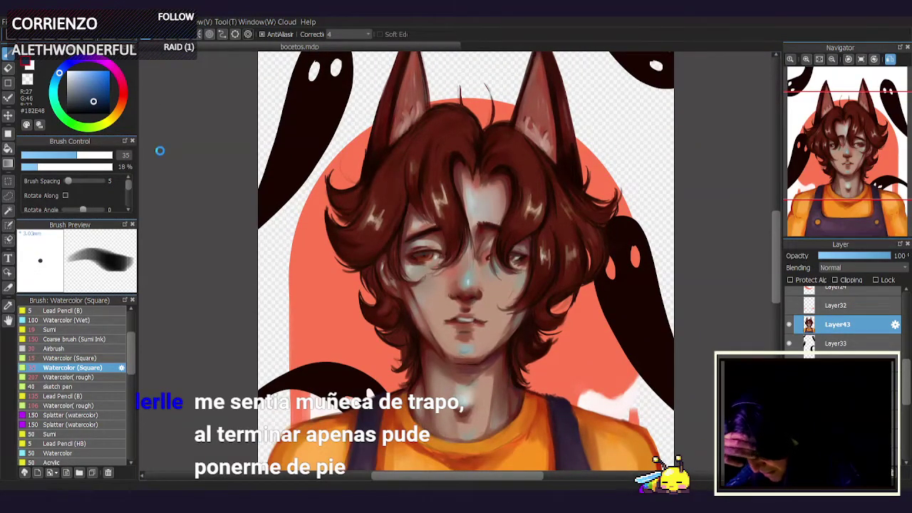
- Mesh-transform Layer43, nudging the grid point beside the partly covered eyebrow slightly downward, and apply the transform
key(ctrl+shift+t)
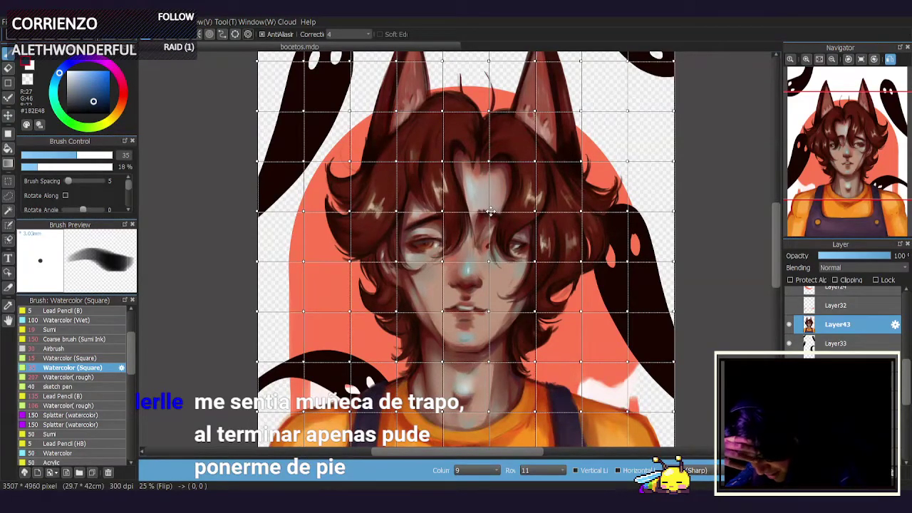
drag(491, 211, 491, 213)
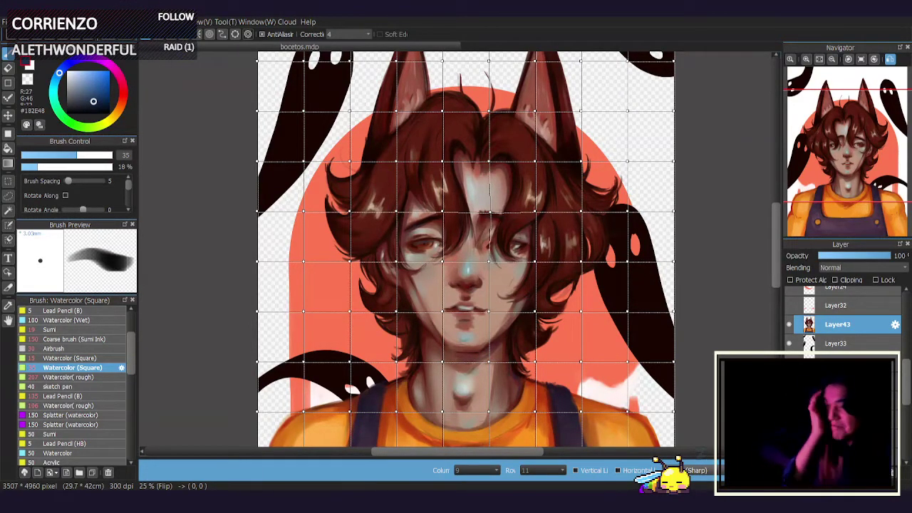
key(Return)
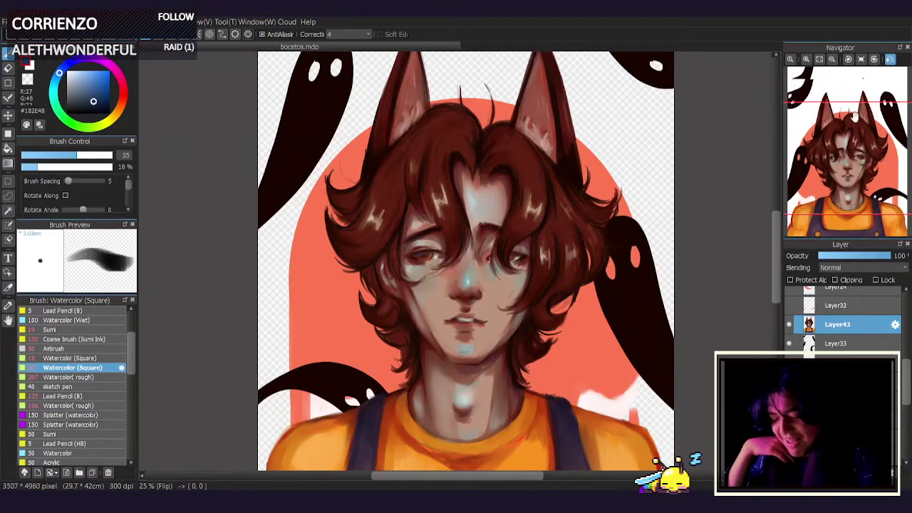
- Examine the face and hair up close, comparing the artwork with Layer43 hidden and shown
click(820, 60)
click(806, 59)
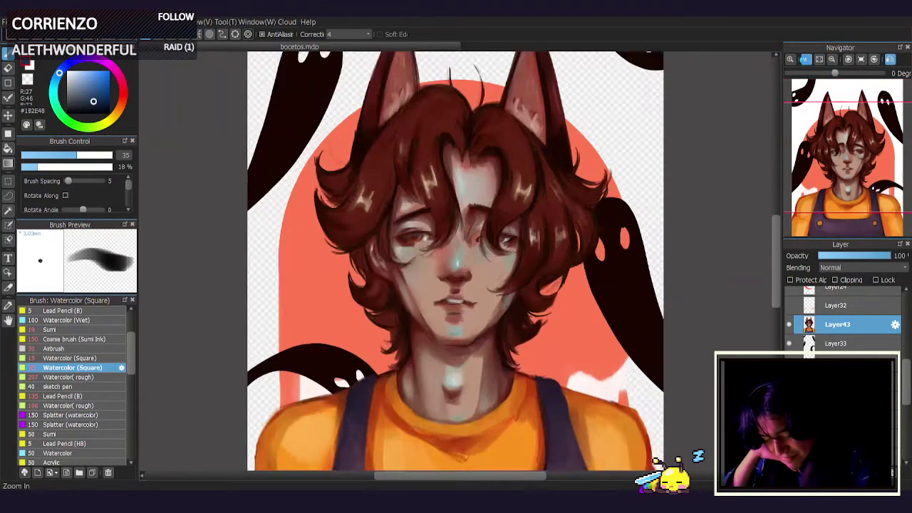
click(806, 59)
click(806, 59)
drag(858, 157, 851, 157)
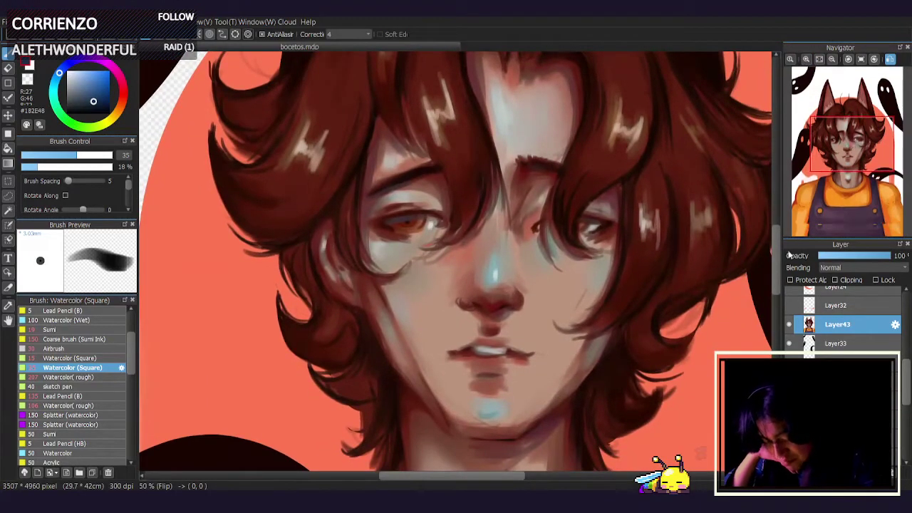
click(790, 325)
click(791, 324)
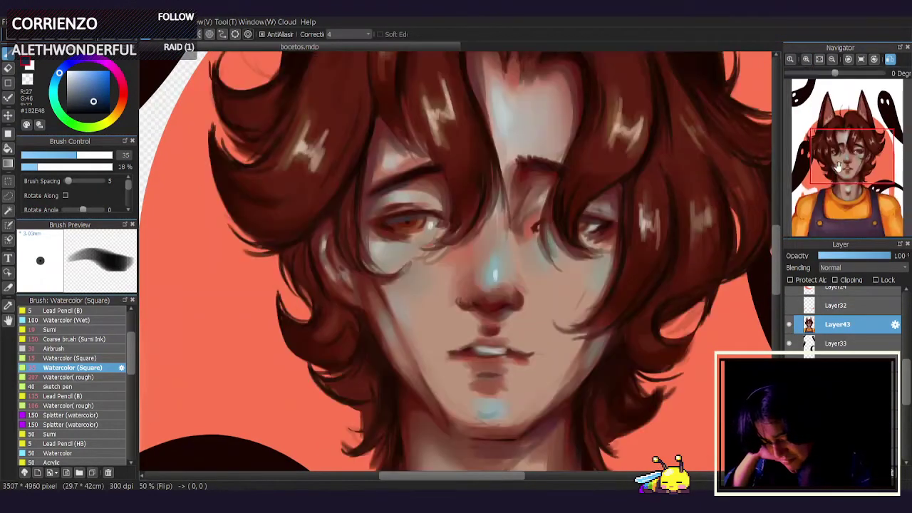
drag(836, 157, 845, 145)
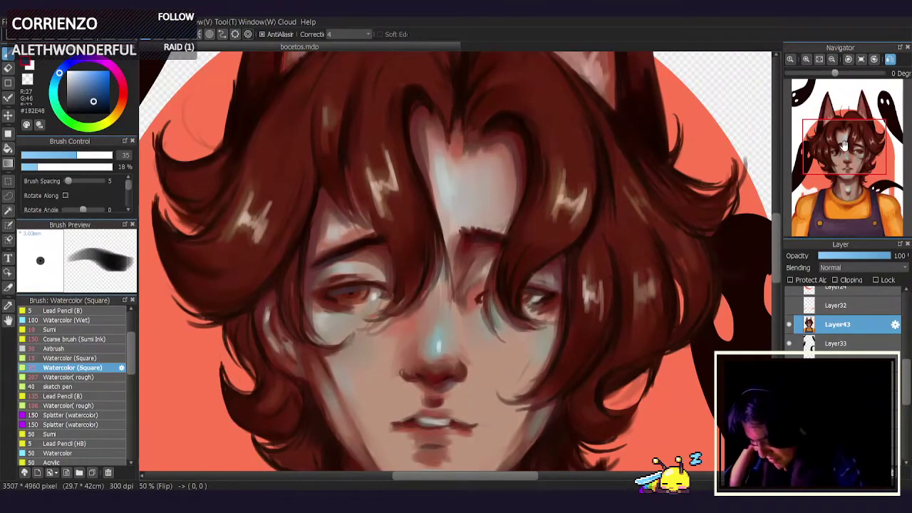
- Choose bright orange #FFAA4A and paint warm tones over the pale highlights on the fringe and the side locks
click(114, 117)
click(100, 84)
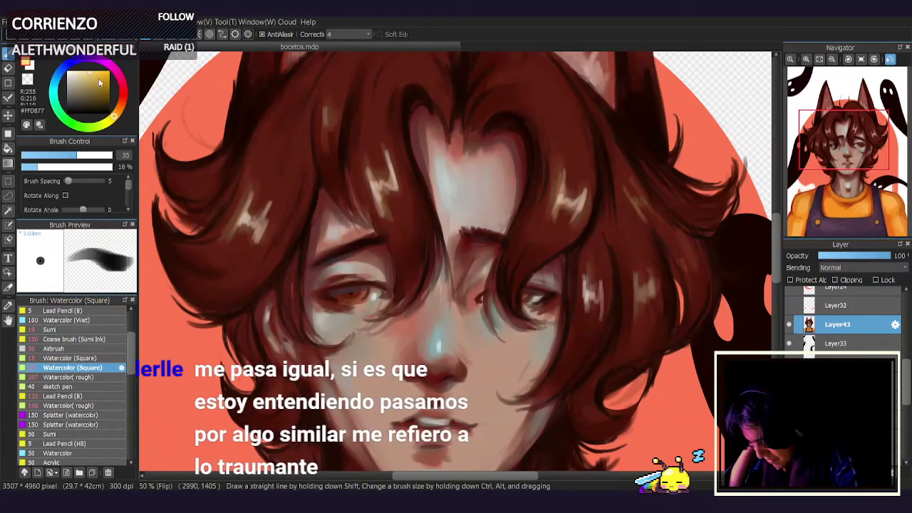
click(98, 72)
click(117, 112)
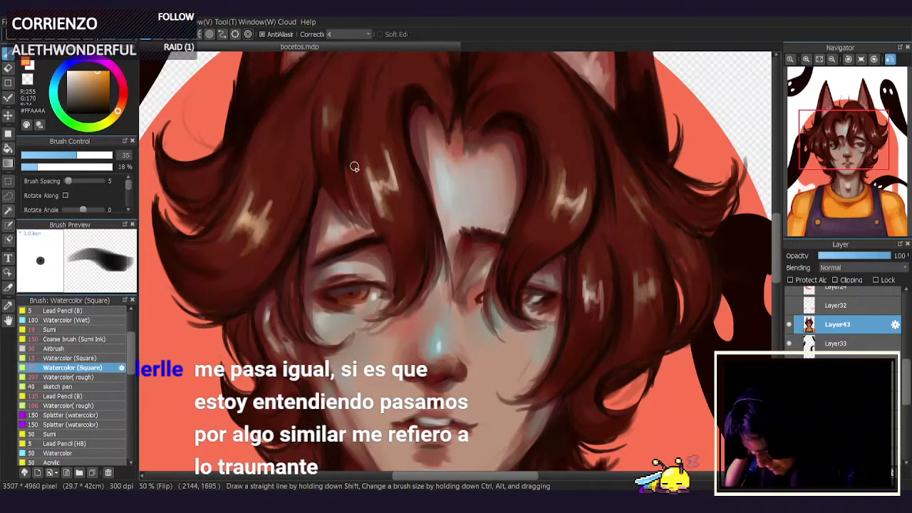
drag(377, 198, 396, 197)
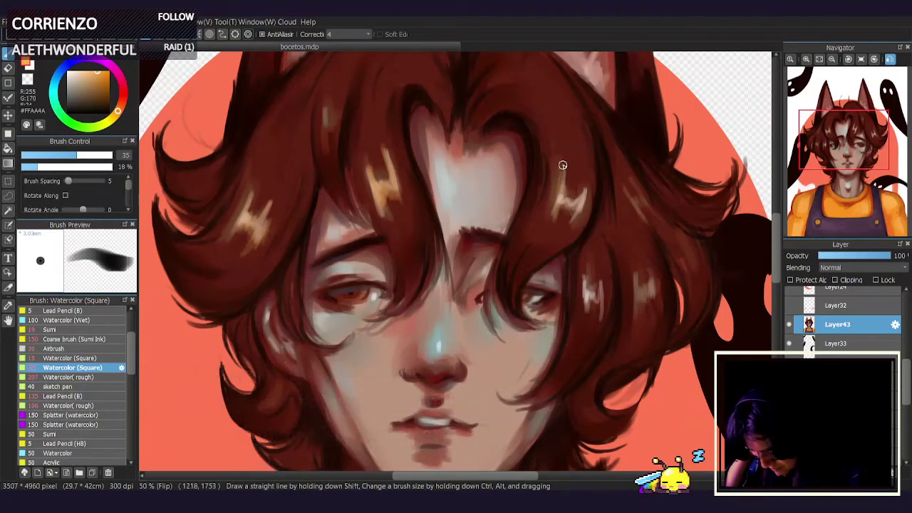
mouse_move(562, 168)
mouse_down()
mouse_move(549, 225)
mouse_move(584, 175)
mouse_up()
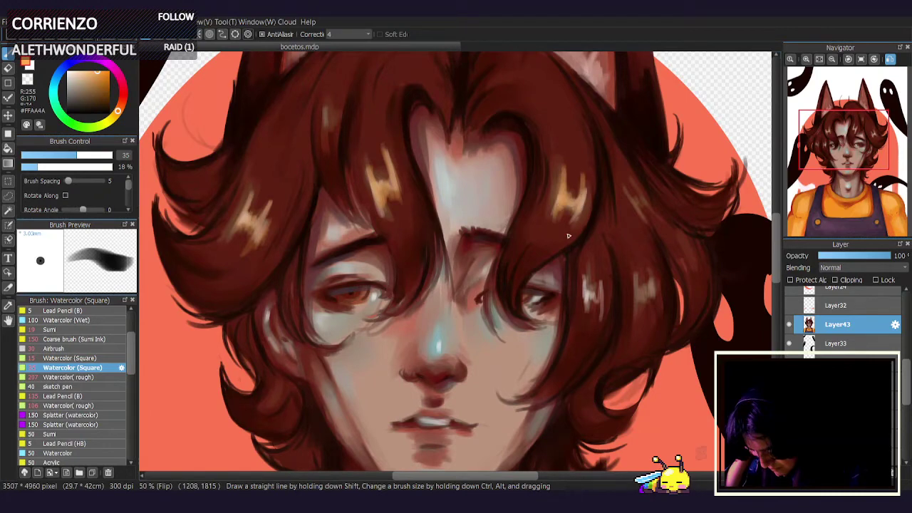
mouse_move(579, 271)
mouse_down()
mouse_move(586, 304)
mouse_move(583, 278)
mouse_move(593, 300)
mouse_move(599, 289)
mouse_move(600, 307)
mouse_move(621, 310)
mouse_move(629, 261)
mouse_up()
mouse_move(636, 318)
mouse_down()
mouse_move(647, 261)
mouse_move(656, 308)
mouse_up()
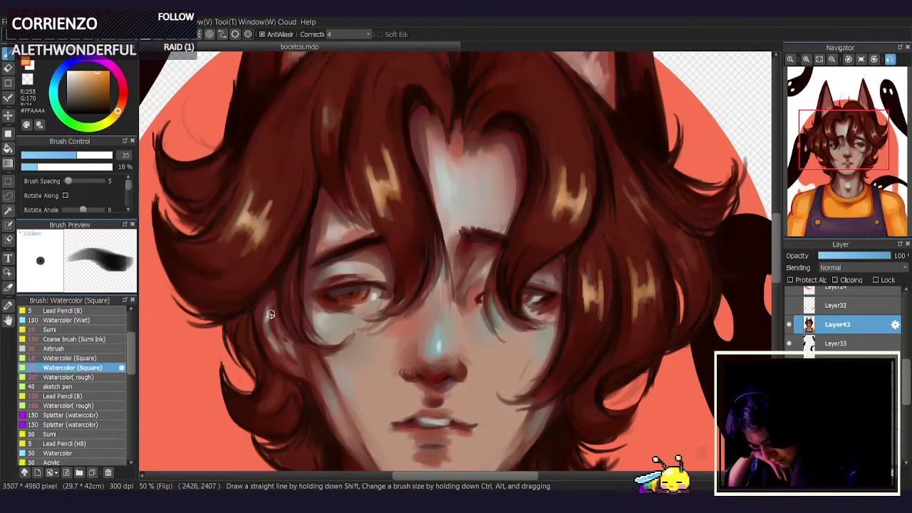
- Check the highlights across the whole portrait, and strengthen the orange tone on the left fringe highlight
click(852, 146)
click(832, 59)
click(832, 59)
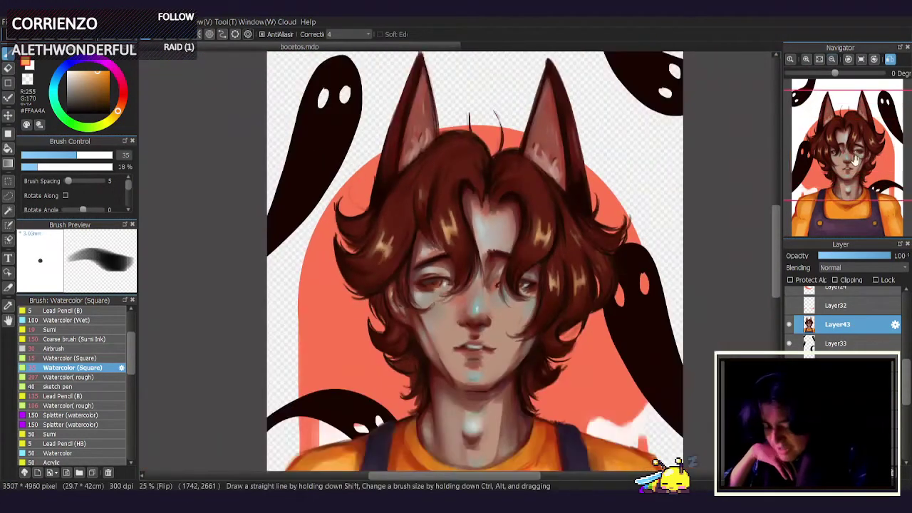
click(807, 61)
click(808, 60)
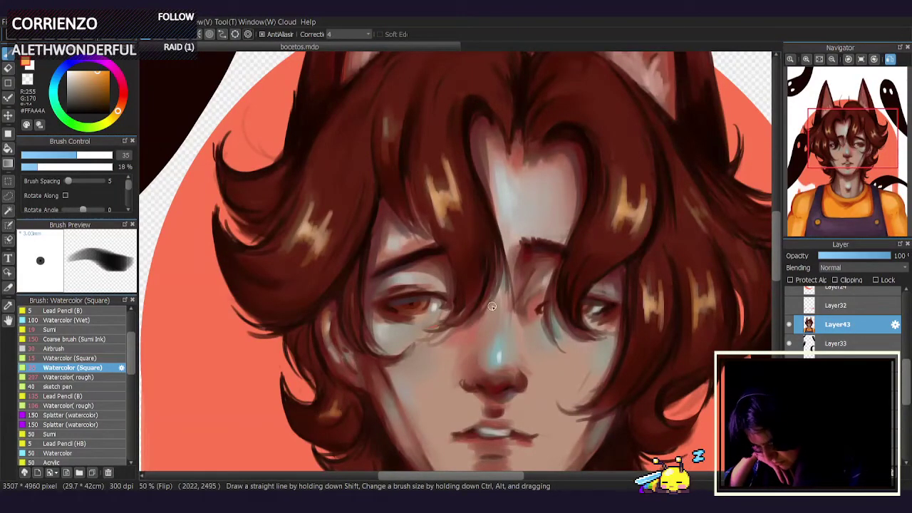
mouse_move(427, 184)
mouse_down()
mouse_move(445, 227)
mouse_move(426, 206)
mouse_move(446, 227)
mouse_move(439, 200)
mouse_move(453, 216)
mouse_move(456, 207)
mouse_move(444, 155)
mouse_move(459, 228)
mouse_up()
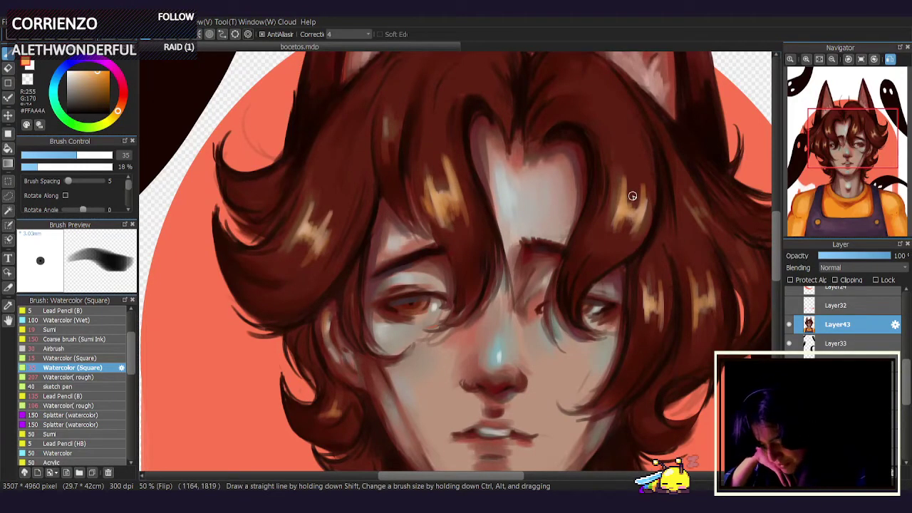
- Sample the dark red-brown #5E1F12 from the hair and blend the edges of the left fringe highlight
right_click(427, 159)
mouse_move(427, 160)
mouse_down()
mouse_move(437, 186)
mouse_move(447, 188)
mouse_move(443, 158)
mouse_move(457, 184)
mouse_up()
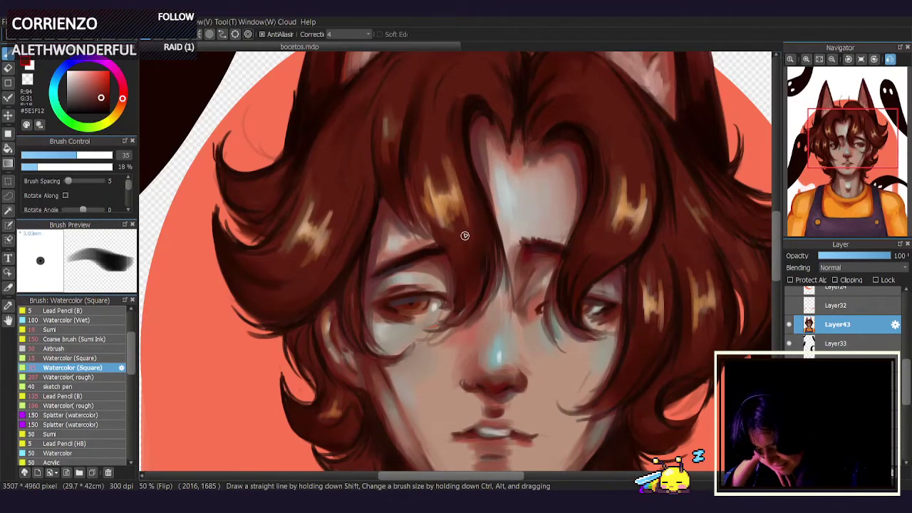
mouse_move(457, 227)
mouse_down()
mouse_move(443, 214)
mouse_move(442, 225)
mouse_up()
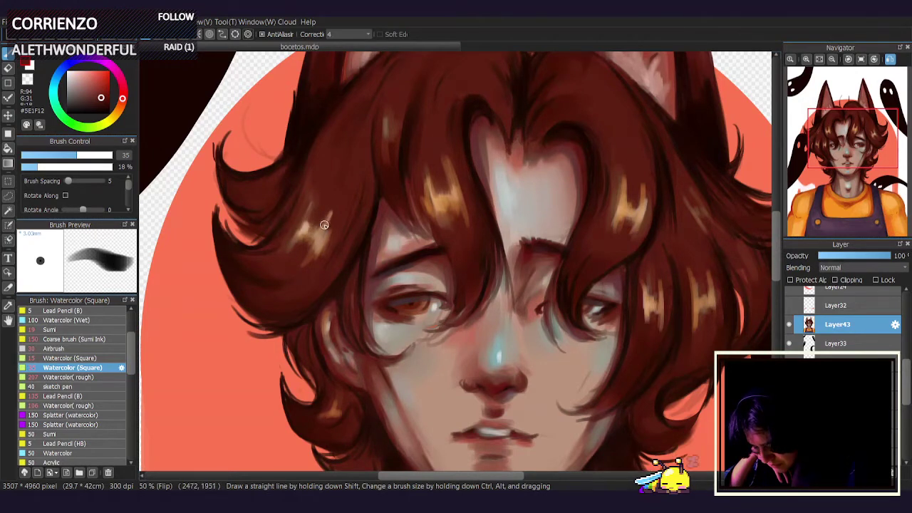
- Sample the golden brown #A36E43 from the side hair and retouch the highlight on the lock beside the right eye
alt+click(690, 267)
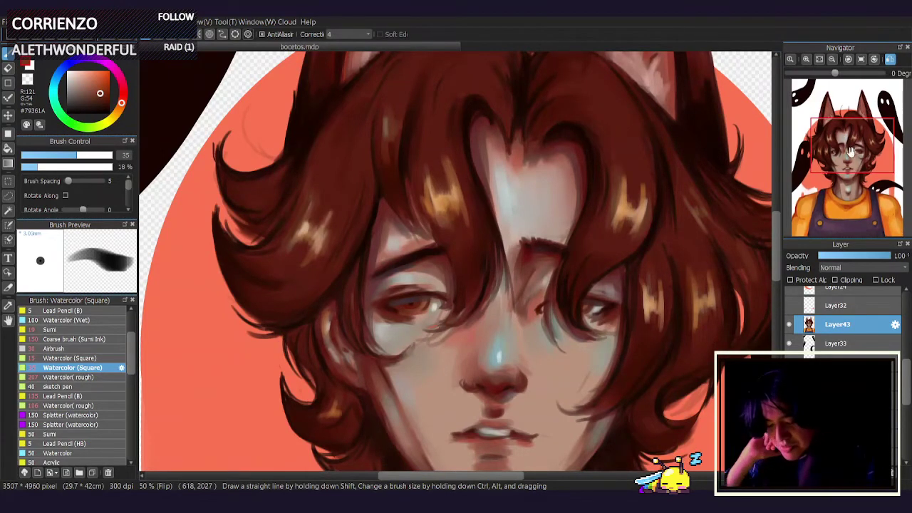
alt+click(620, 209)
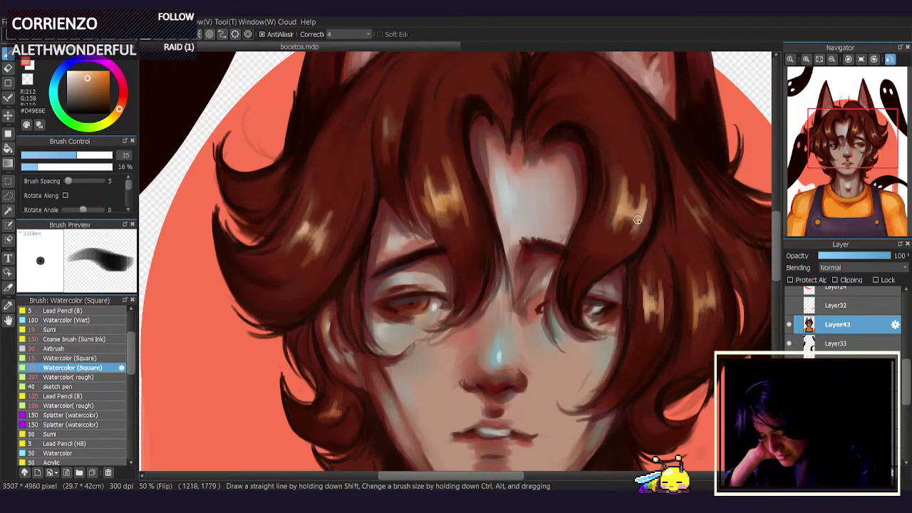
alt+click(697, 302)
drag(645, 284, 641, 323)
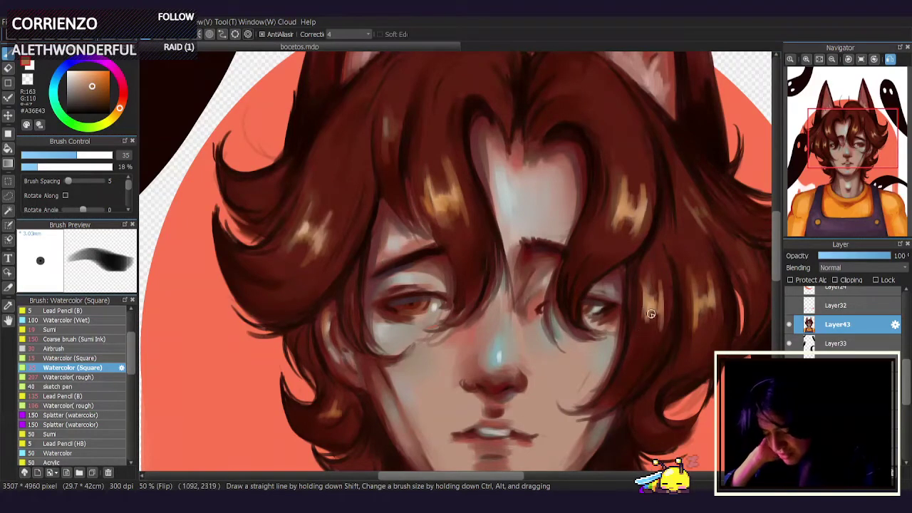
- Sample the golden tan #C2854E from the fringe highlight and paint soft highlights on the outer locks at the right side of the hair
mouse_move(858, 167)
mouse_down()
mouse_move(849, 171)
mouse_move(863, 167)
mouse_up()
alt+click(403, 197)
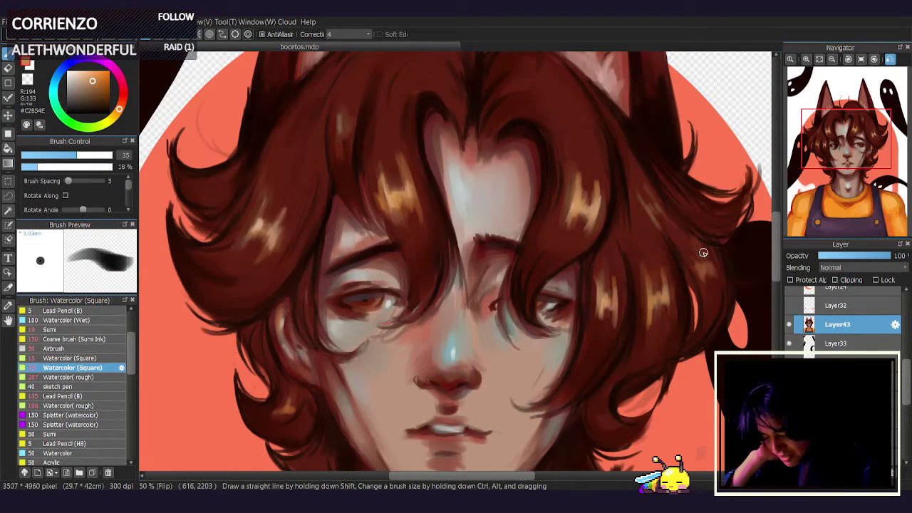
click(848, 155)
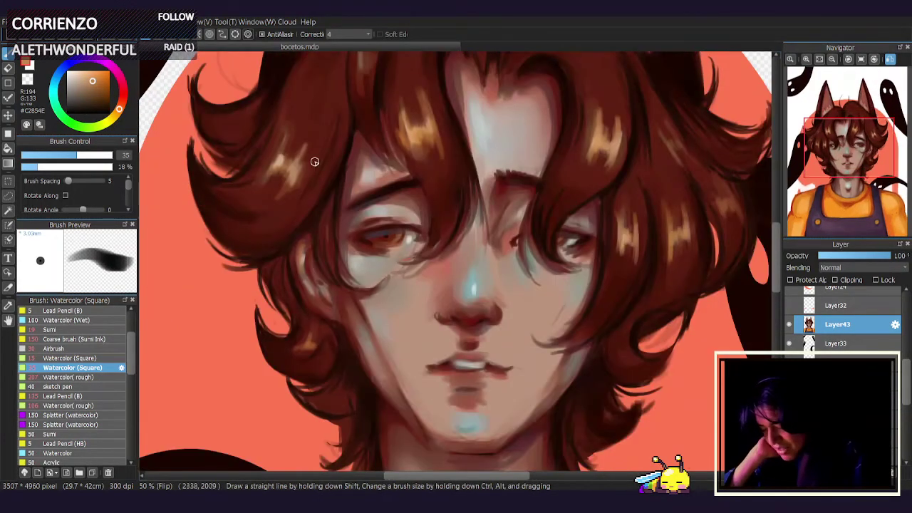
- Sample the golden orange #C68445 from the fringe highlight and paint a warm highlight on the upper outer curl at the hair's left side
click(837, 135)
drag(836, 136, 833, 136)
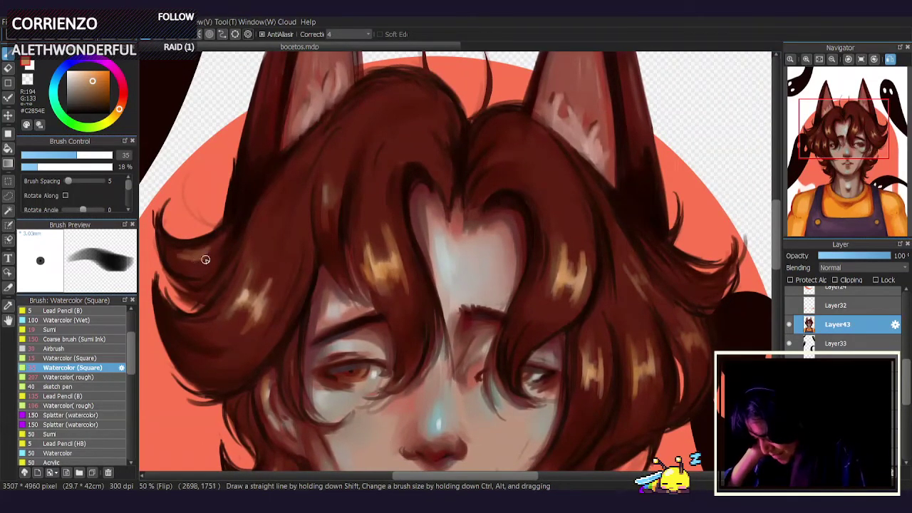
right_click(383, 269)
drag(188, 255, 205, 253)
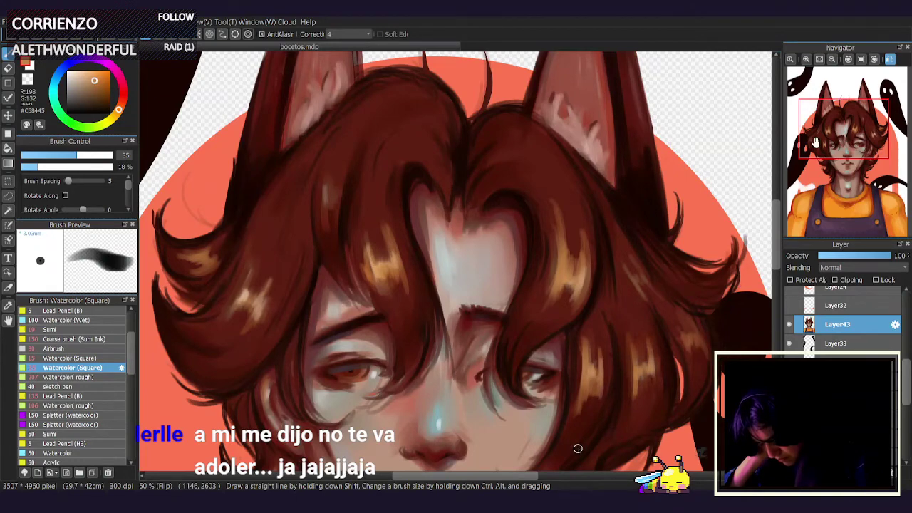
- Set the brush size to 108 and sample the golden brown #B5763E from the side lock highlight beside the right eye
click(833, 60)
click(832, 60)
click(832, 59)
drag(848, 171, 850, 177)
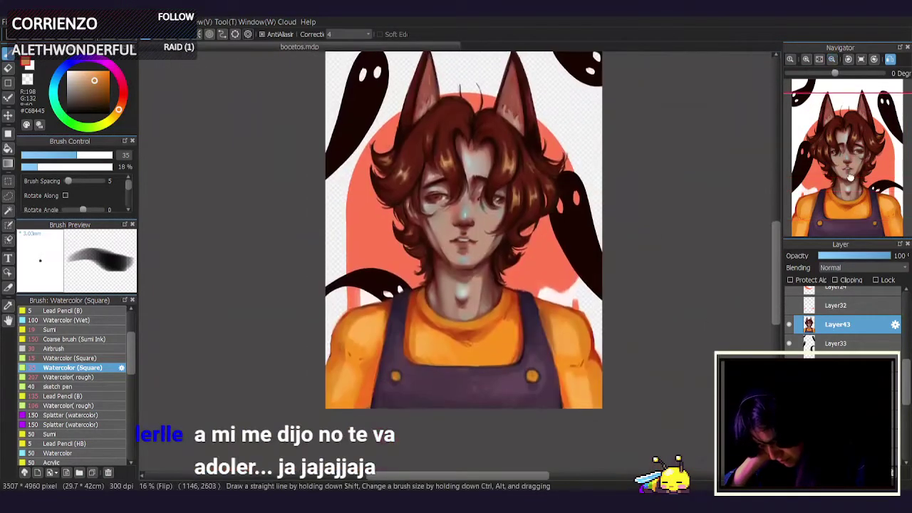
scroll(470, 375, up, 4)
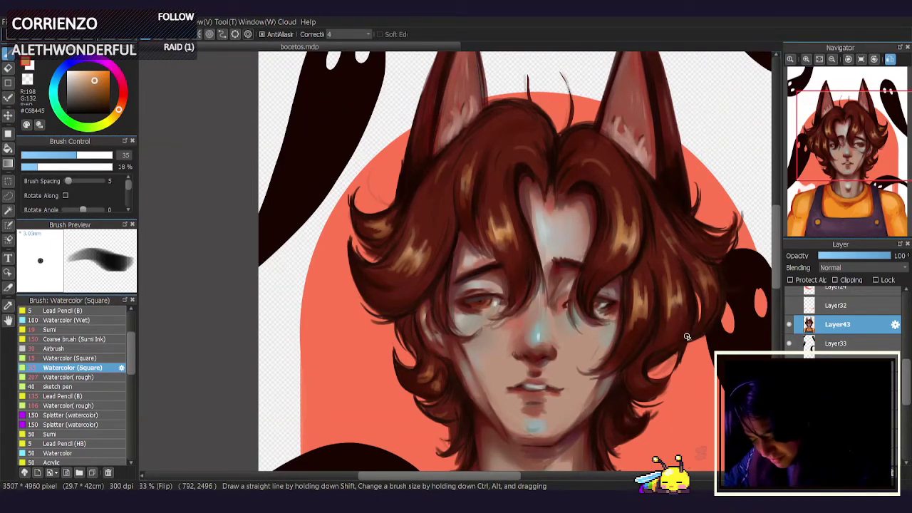
click(107, 155)
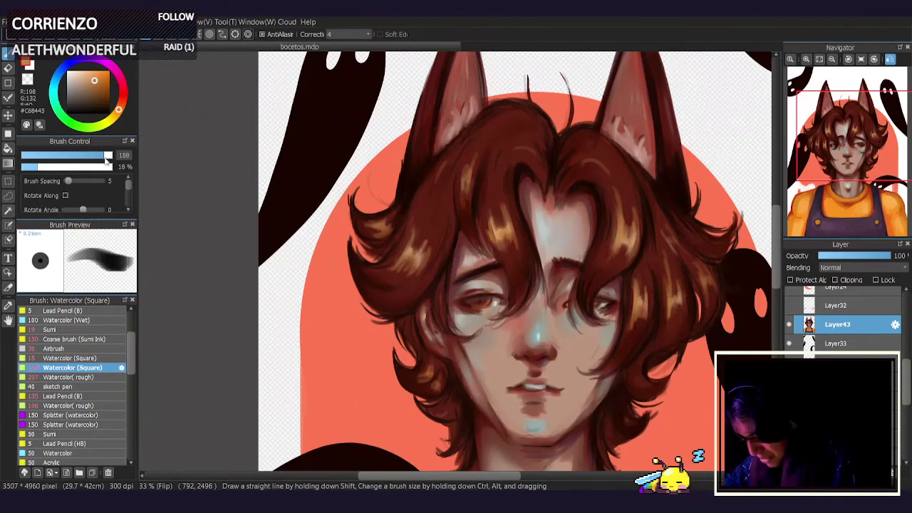
alt+click(670, 298)
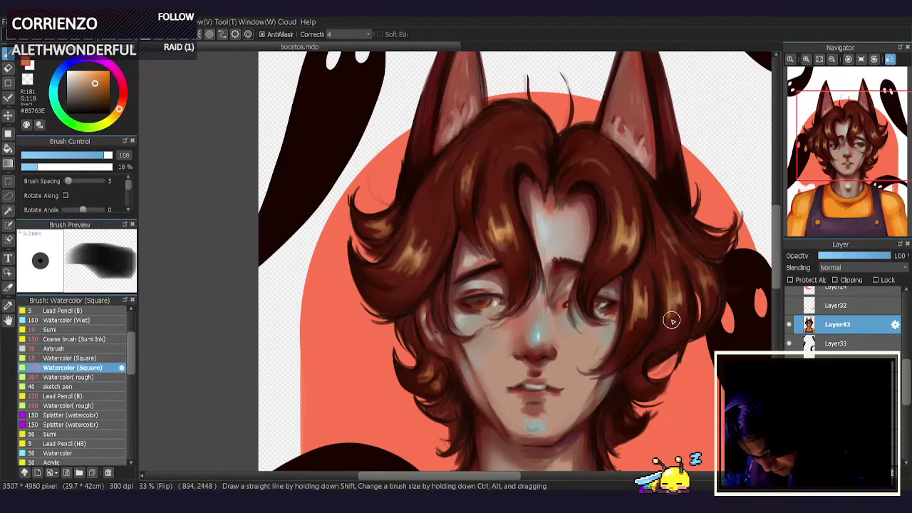